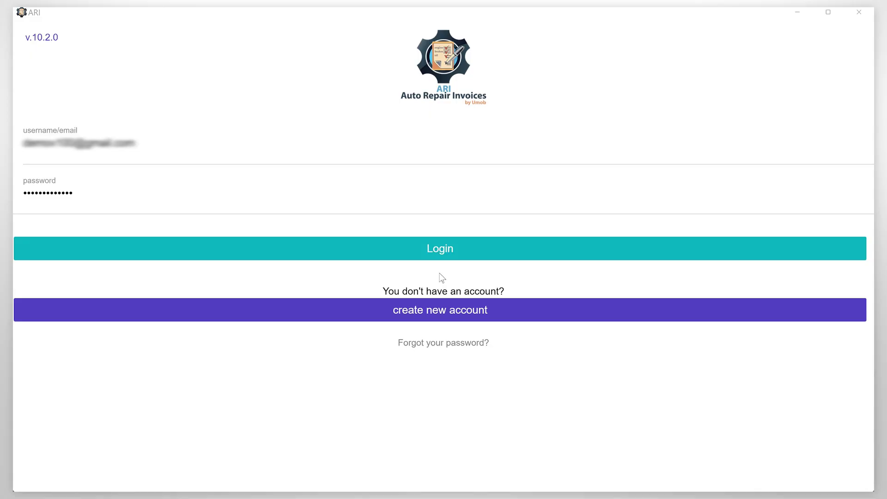
- Sign in, check the company profile, then go to Accounting to view the March 2023 expenses
click(441, 248)
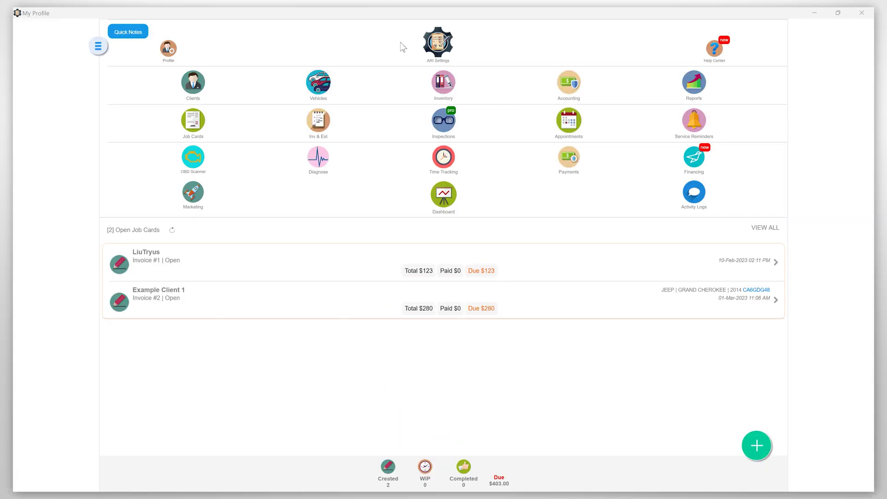
click(171, 50)
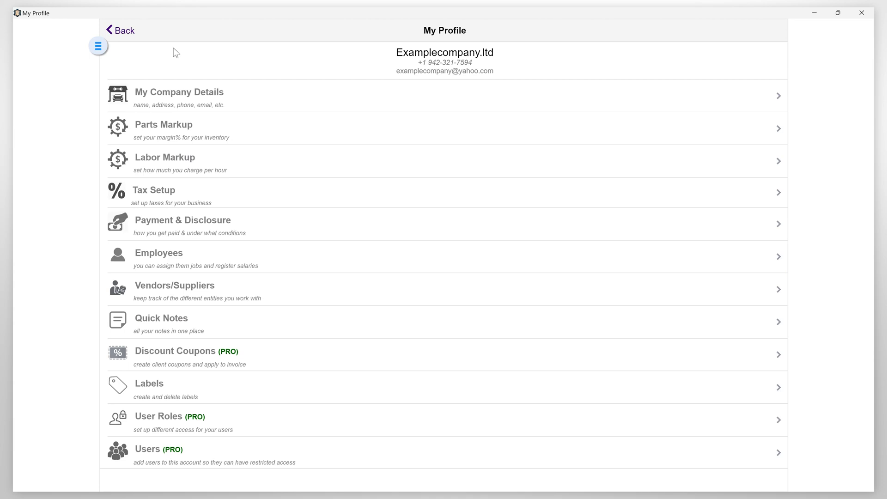
click(128, 31)
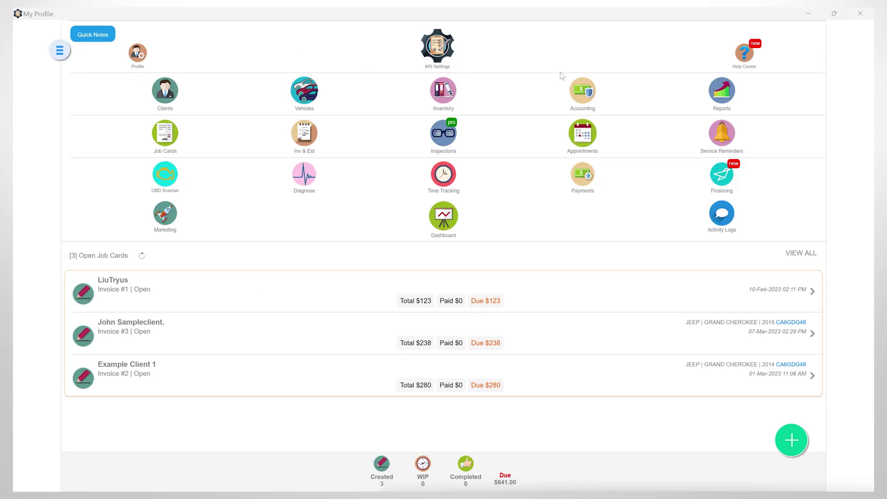
click(589, 96)
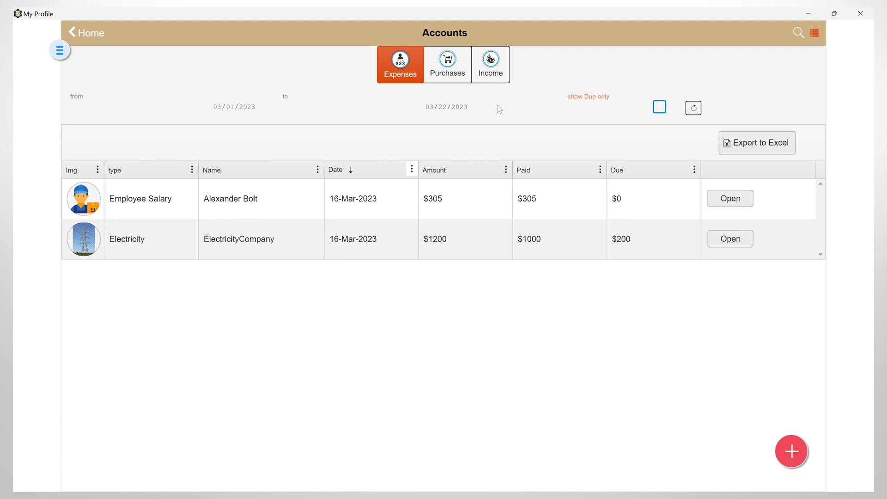
- Start a new expense of type Electricity and bring up the vendor list
click(792, 455)
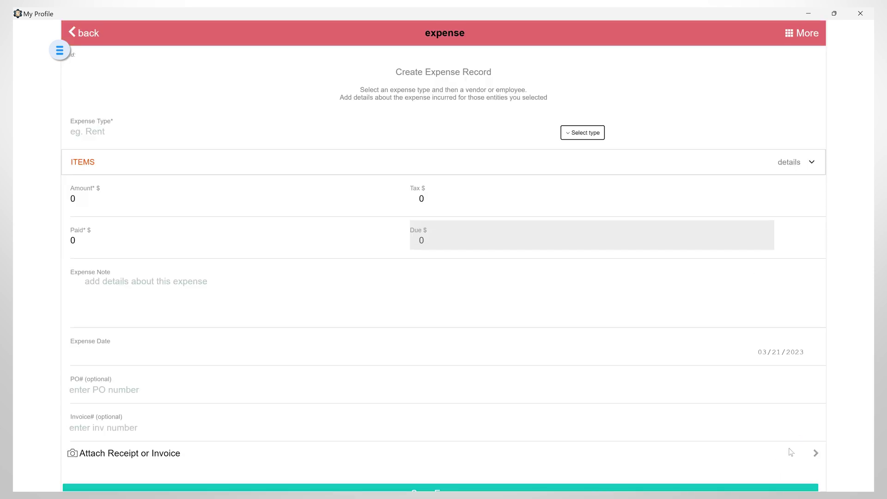
click(576, 135)
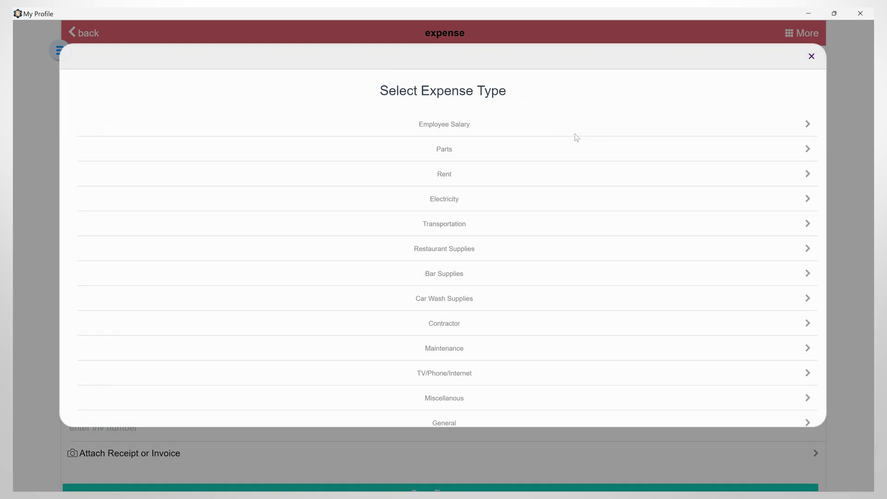
click(471, 204)
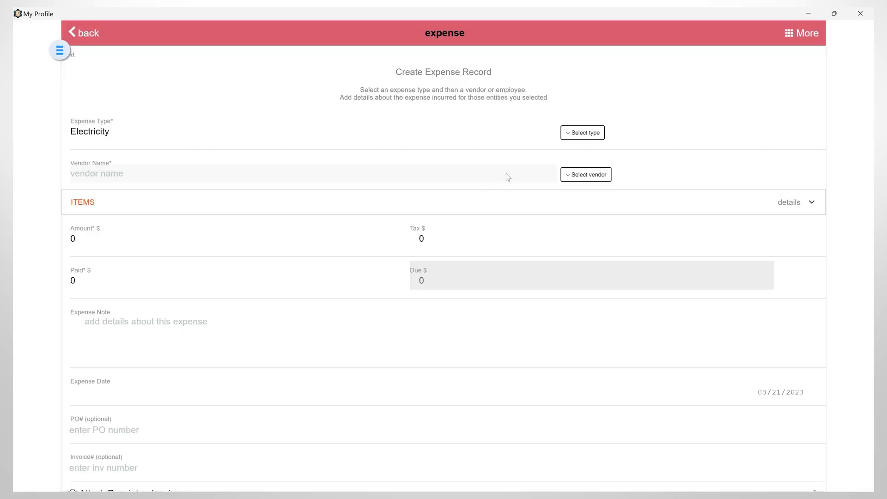
click(575, 178)
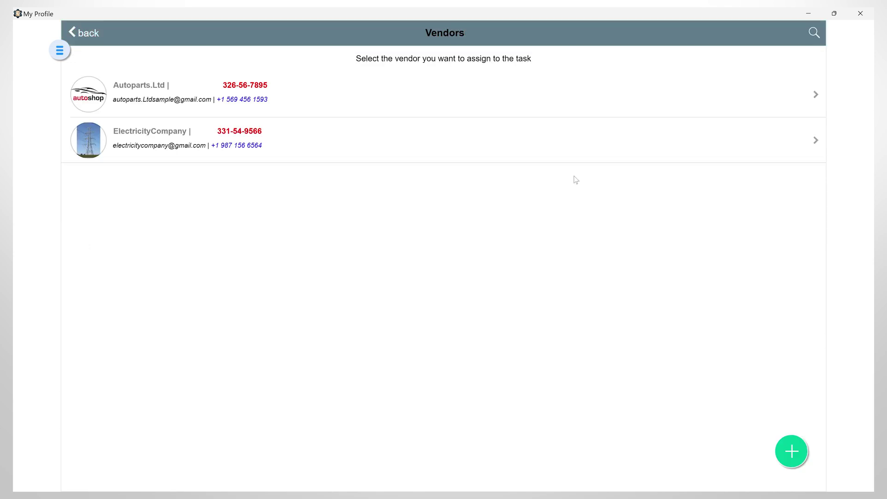
- Choose ElectricityCompany as vendor and add a line item 'Energy bill - April 2023'
click(146, 133)
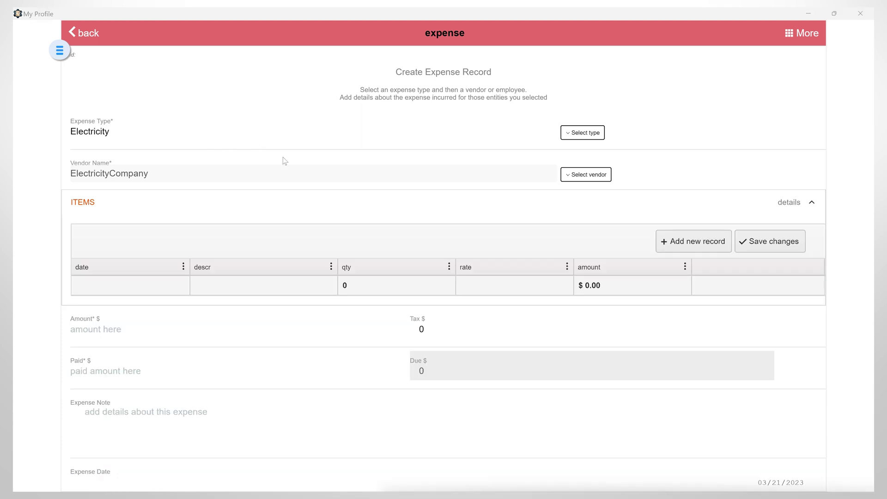
click(659, 241)
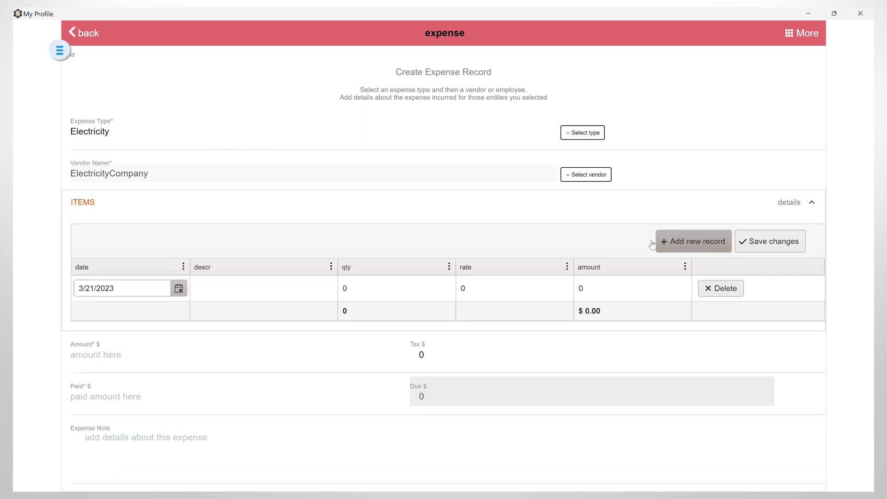
click(143, 296)
click(221, 289)
text(Energy bill - April 2023)
- Give the line item quantity 1 and rate 1756, and save the item lines
click(359, 291)
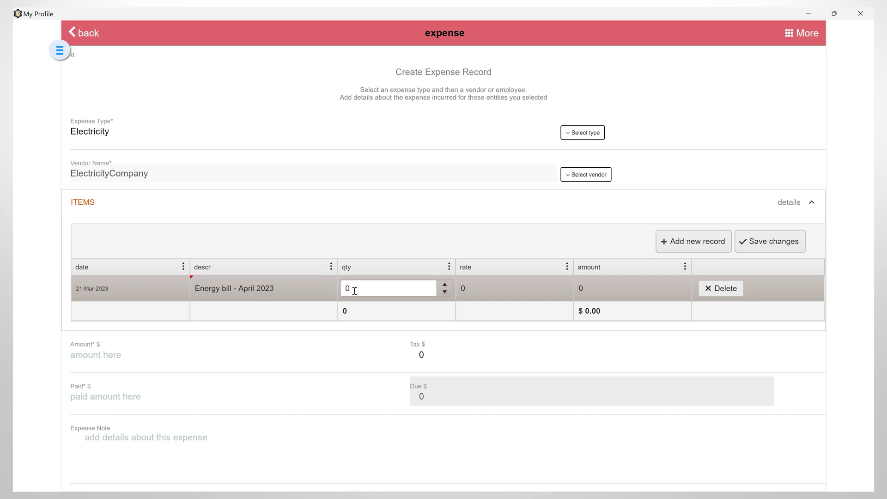
text(1)
click(481, 288)
text(1756)
key(Return)
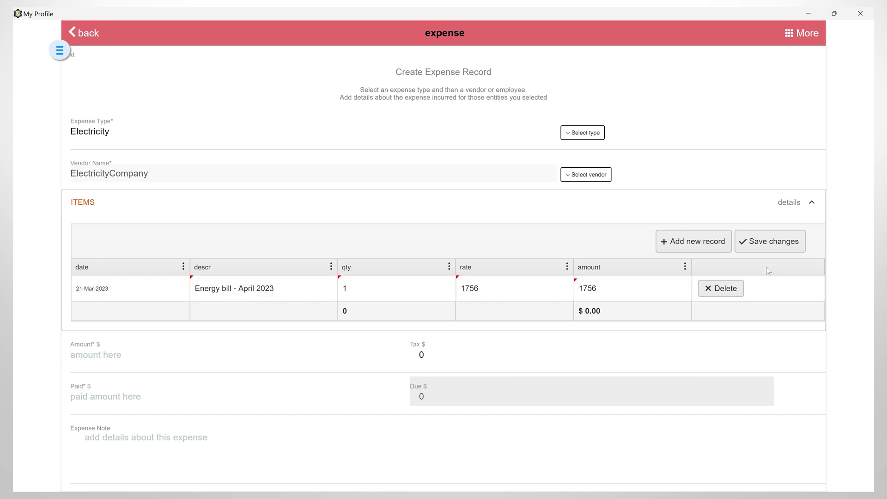
click(771, 240)
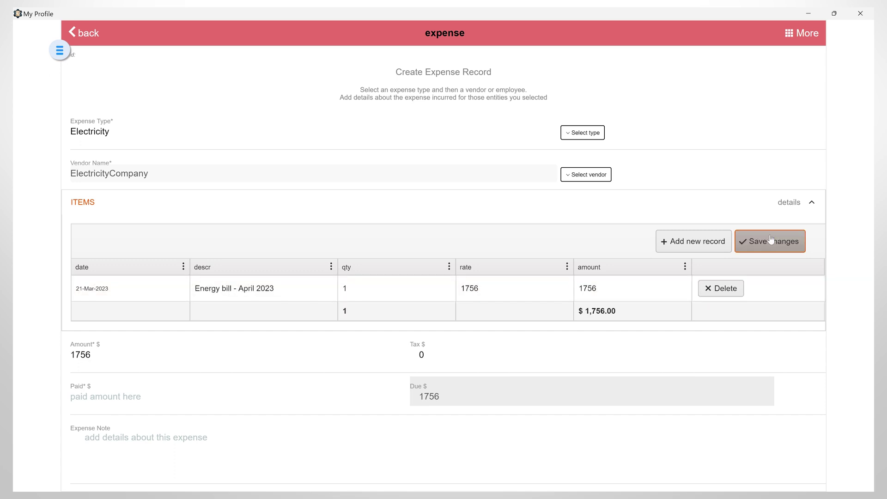
- Enter 1500 as the paid amount, leaving 256 due
click(80, 397)
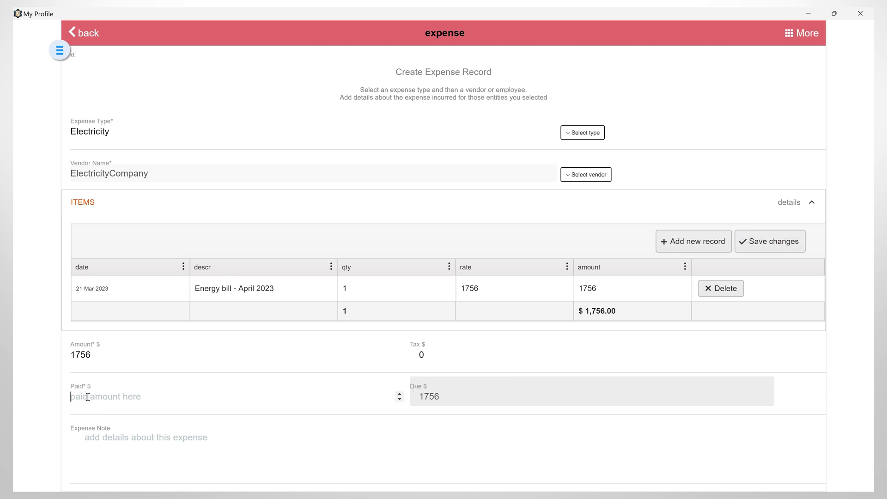
text(1500)
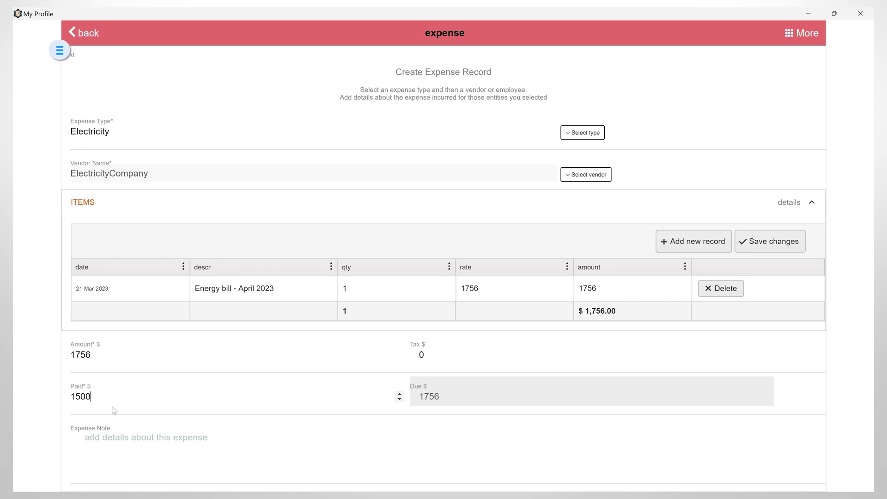
click(48, 385)
- Add the note 'This is just an example', PO number 3 and invoice number 13654
text(This is just an example)
scroll(144, 462, down, 3)
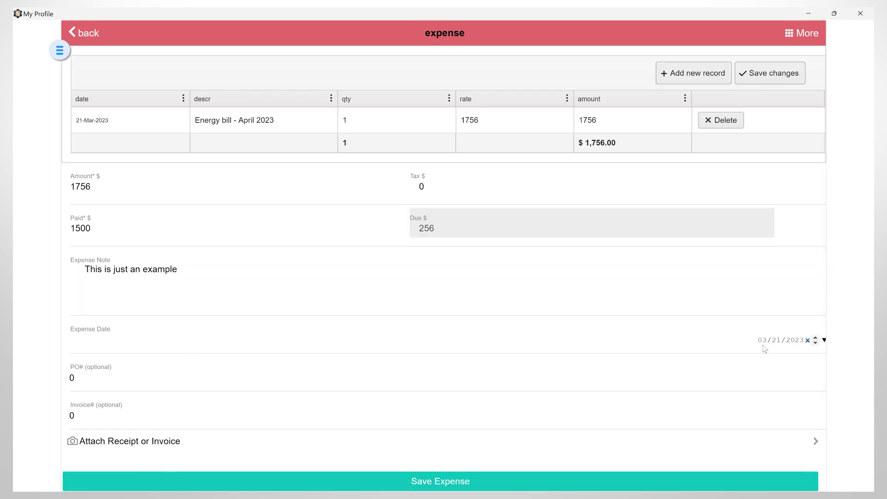
click(87, 378)
text(3)
click(77, 417)
text(13654)
- Attach the scanned bill image from disk and save the $1756 Electricity expense
click(245, 442)
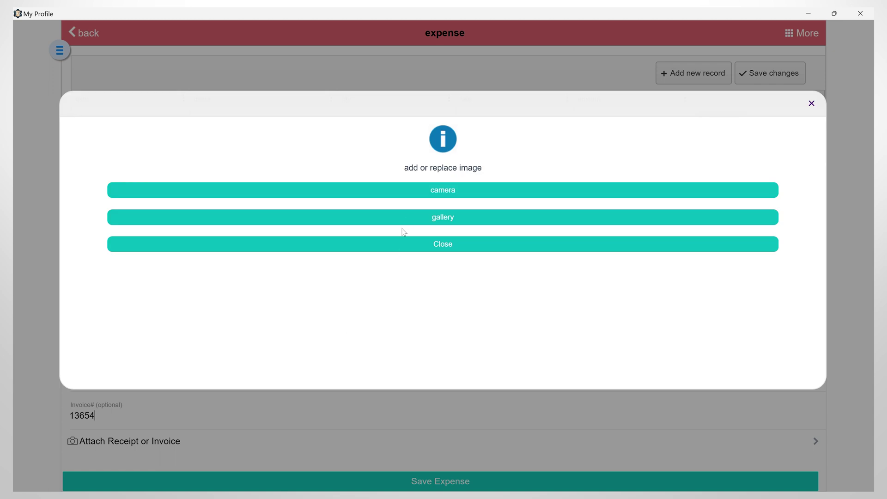
click(418, 218)
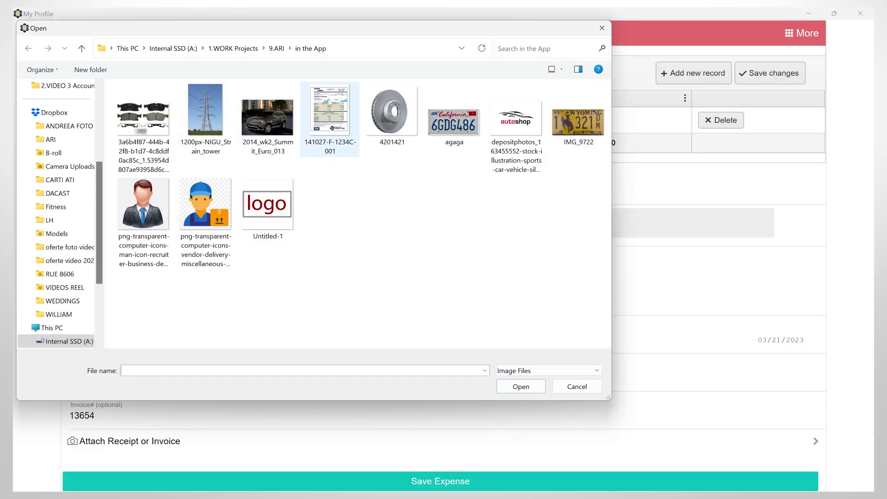
click(329, 103)
click(509, 387)
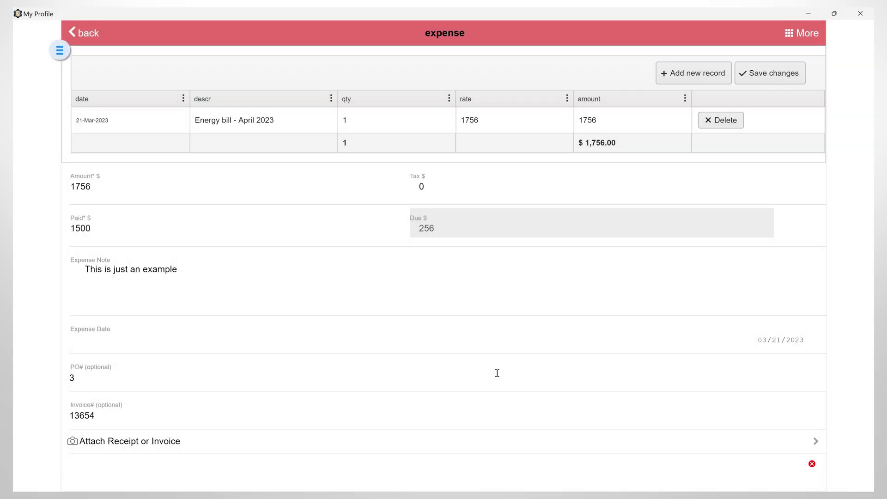
scroll(495, 373, down, 7)
scroll(493, 367, down, 12)
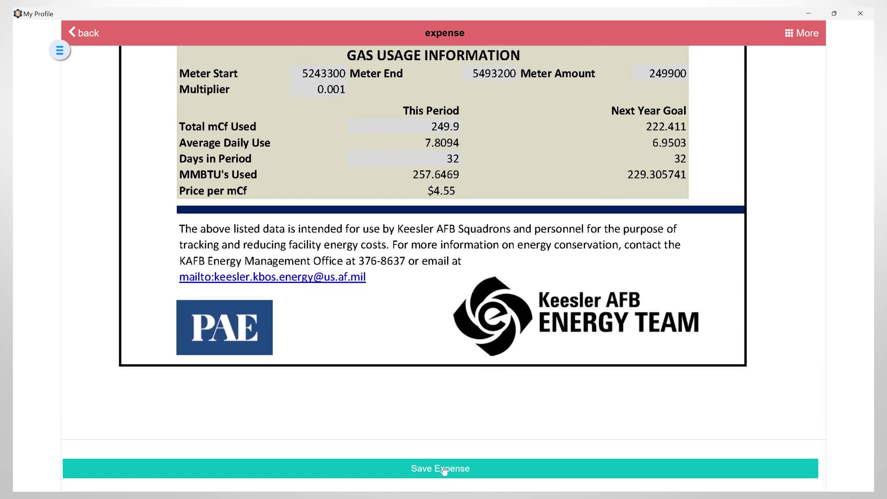
click(443, 471)
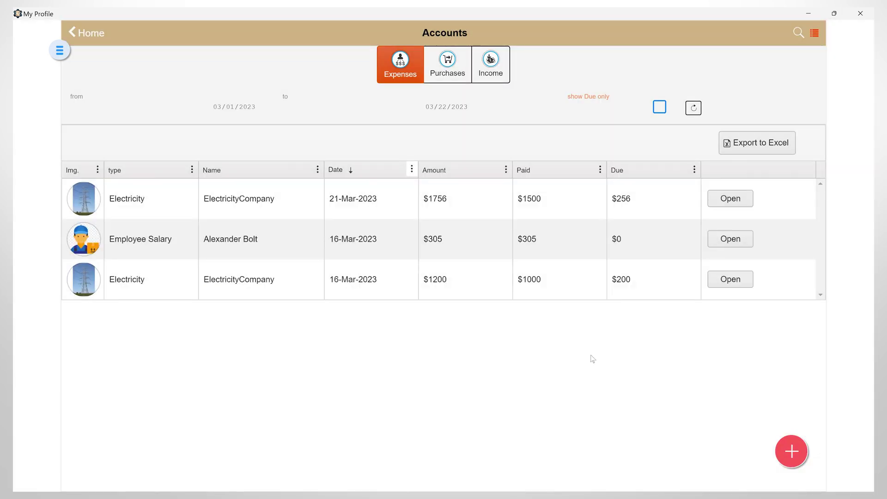
- Start a new Employee Salary expense, pick the employee, and open their tracked labor times
click(792, 451)
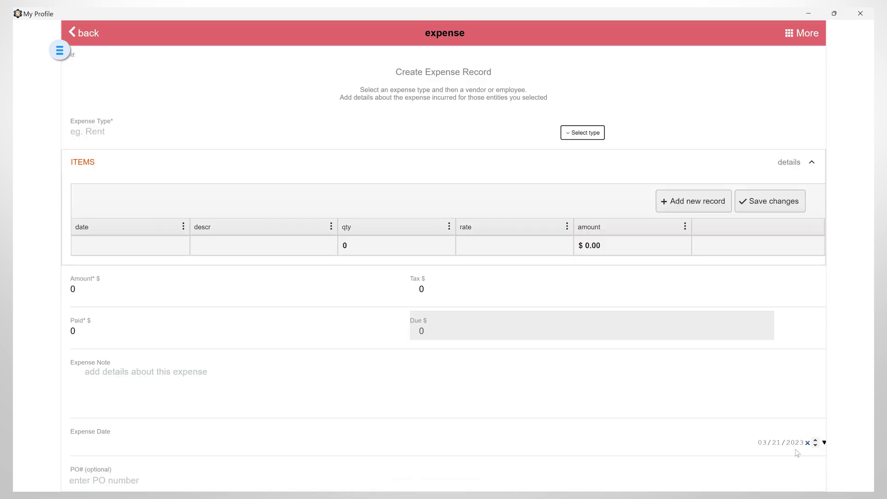
click(571, 137)
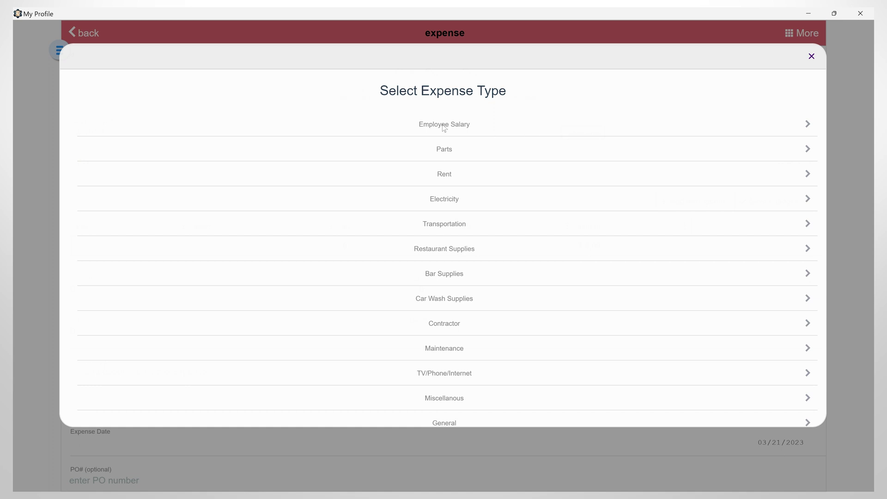
click(443, 125)
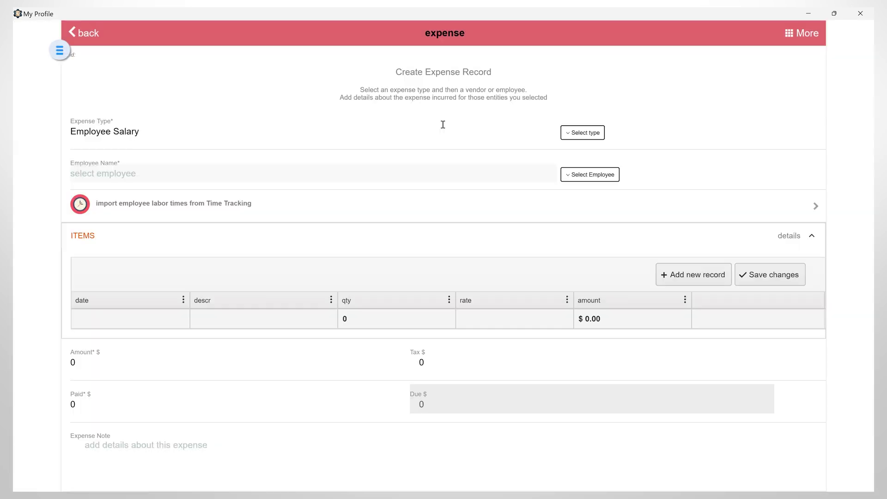
click(569, 177)
click(142, 144)
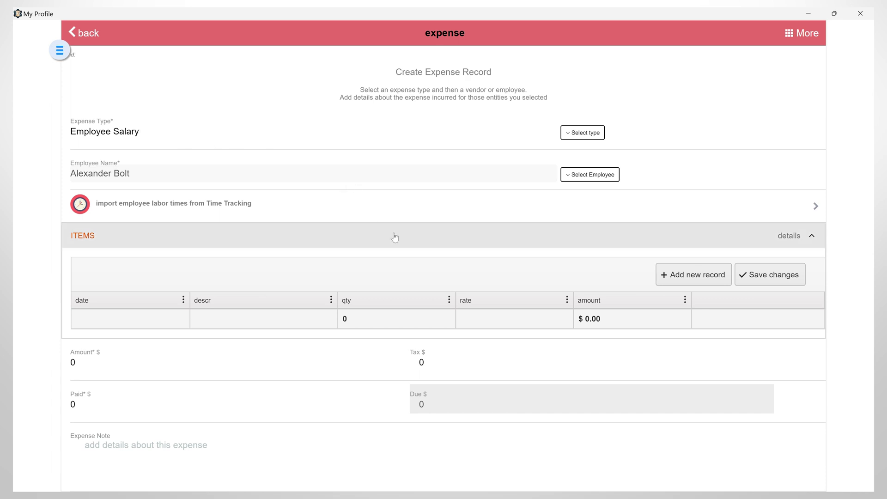
click(816, 207)
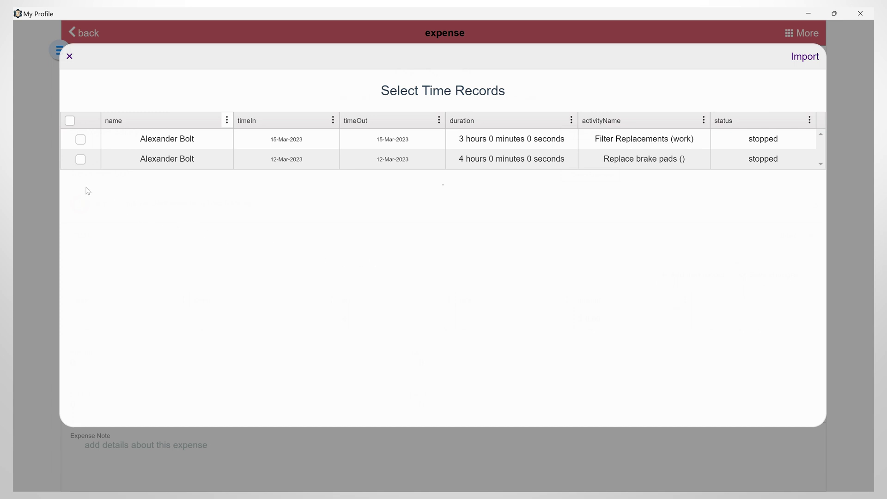
- Import the 15-Mar-2023 and 12-Mar-2023 time records as expense items
click(80, 140)
click(81, 159)
click(801, 59)
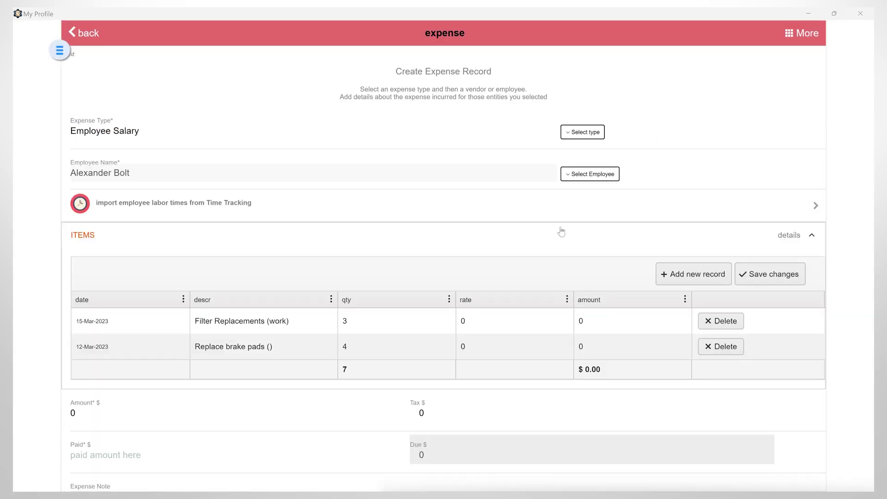
- Set the first item to quantity 6 at rate 100, the second to rate 60, and save
click(346, 323)
double_click(344, 321)
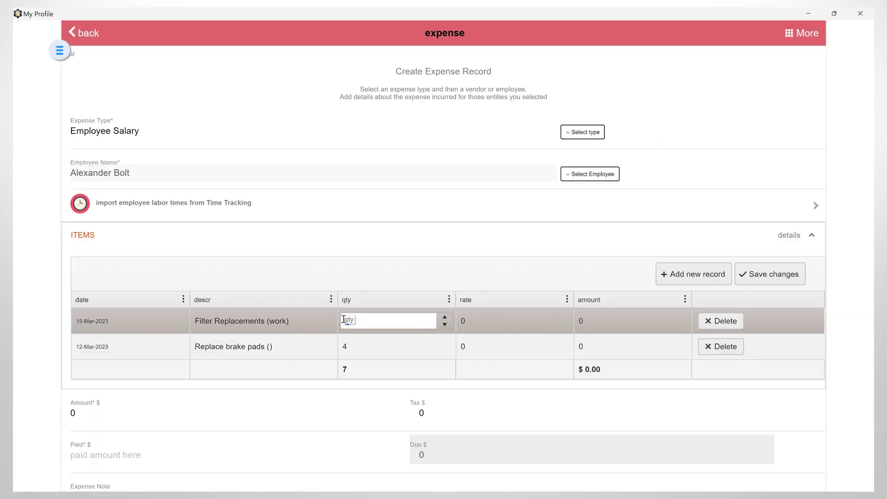
text(6)
click(517, 323)
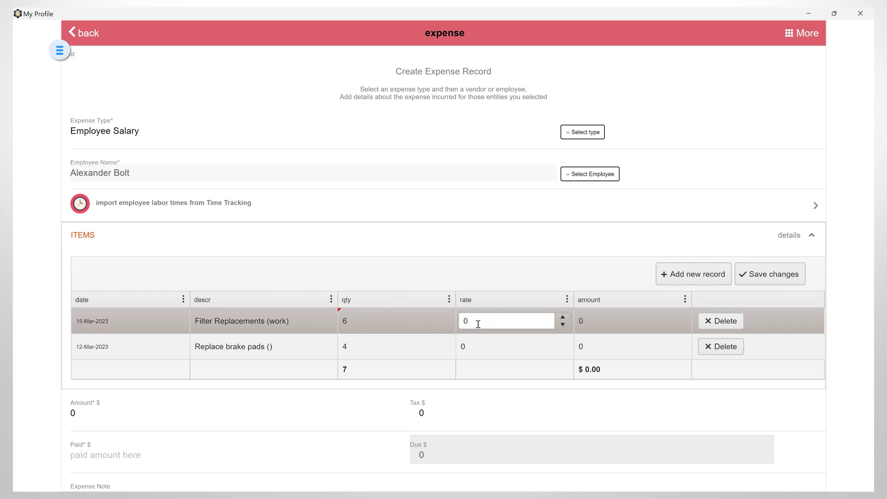
text(100)
click(485, 348)
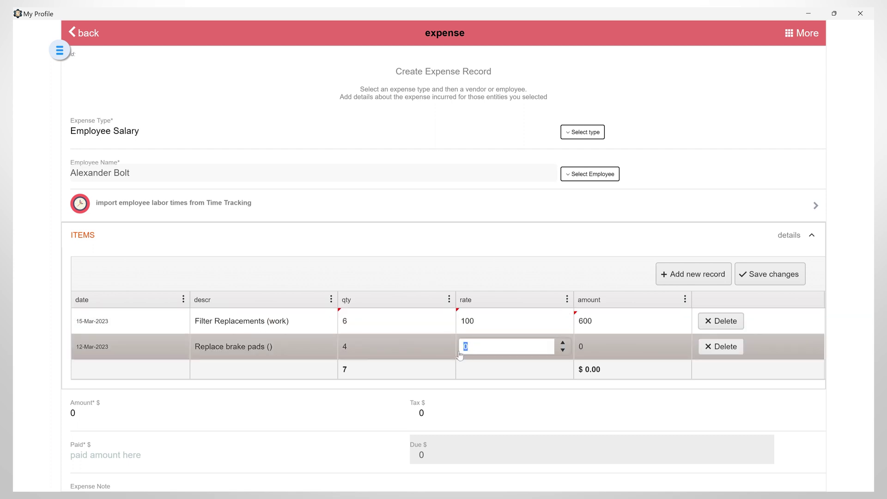
text(60)
click(841, 343)
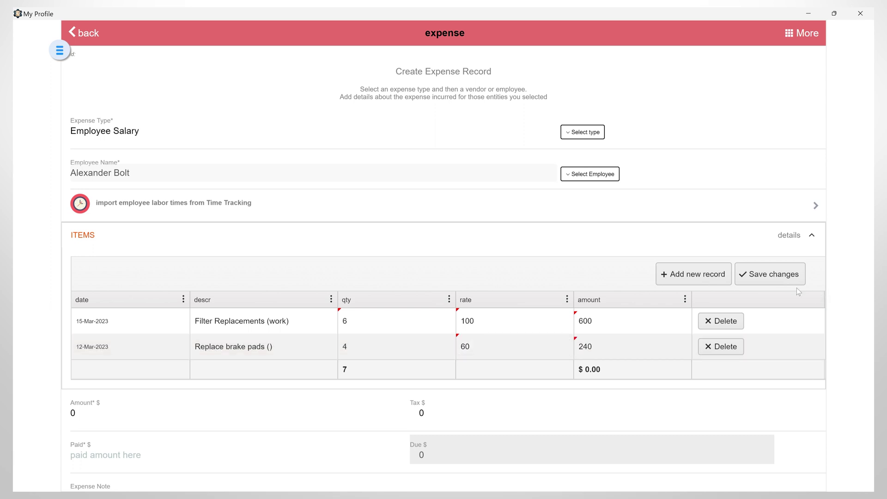
click(770, 277)
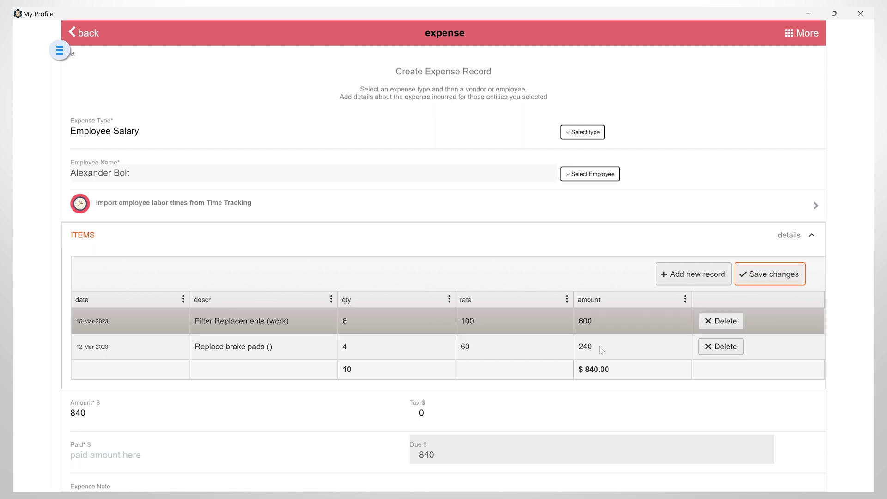
- Enter 840 as the paid amount so the salary expense is fully paid
click(134, 455)
text(840)
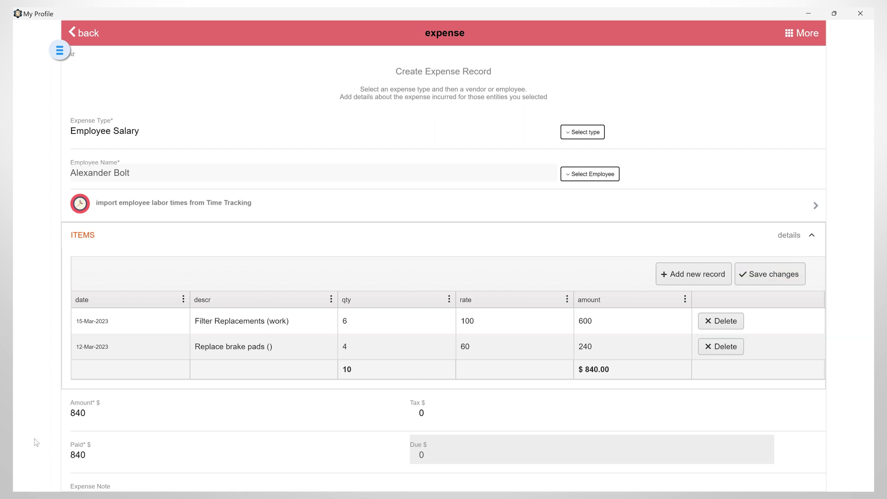
scroll(390, 416, down, 5)
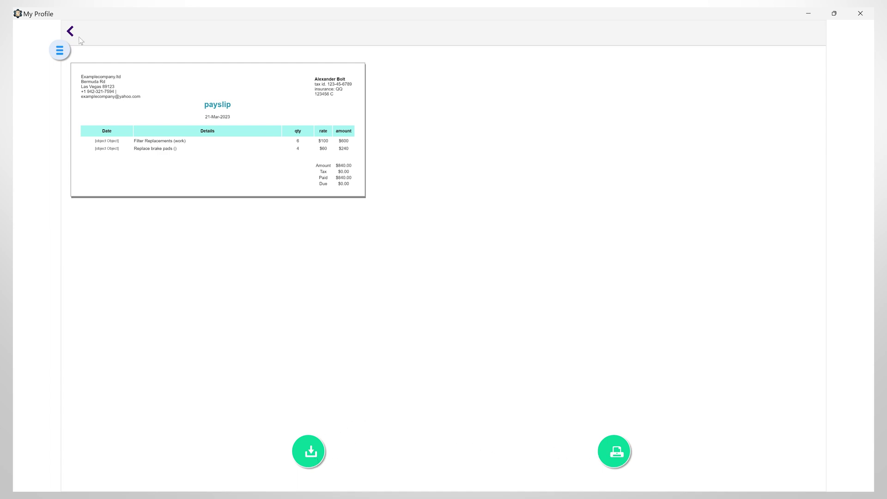
- Save the $840 salary expense, then export the expenses list, overwriting expenses.xlsx
click(70, 32)
click(438, 469)
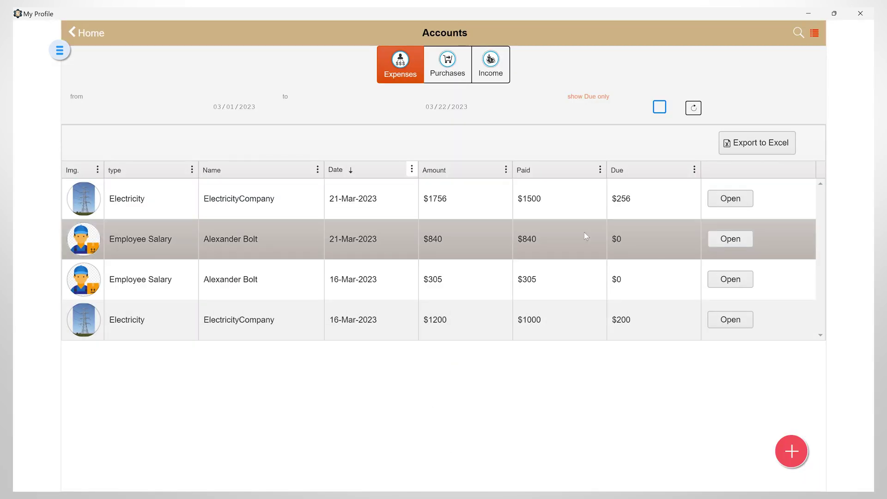
click(736, 143)
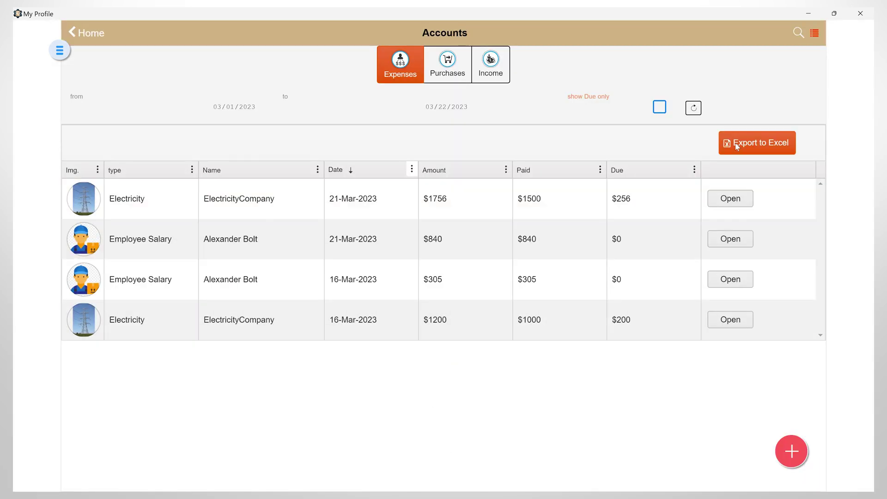
click(521, 386)
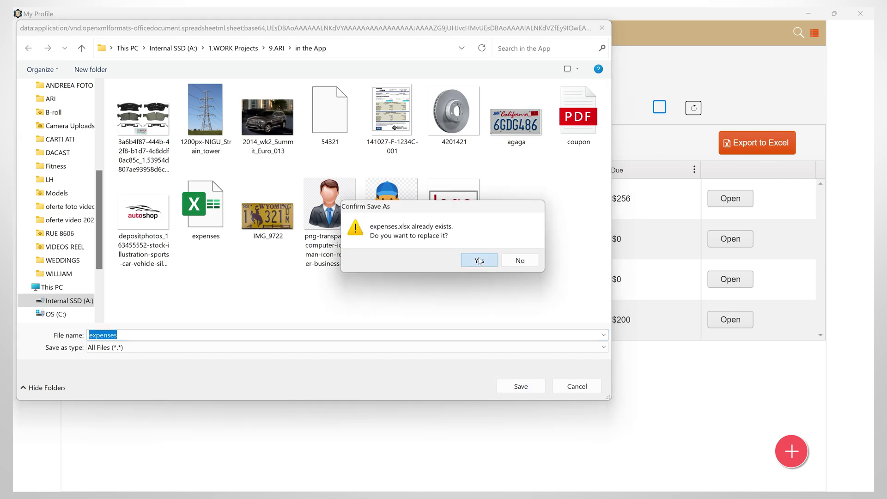
click(477, 270)
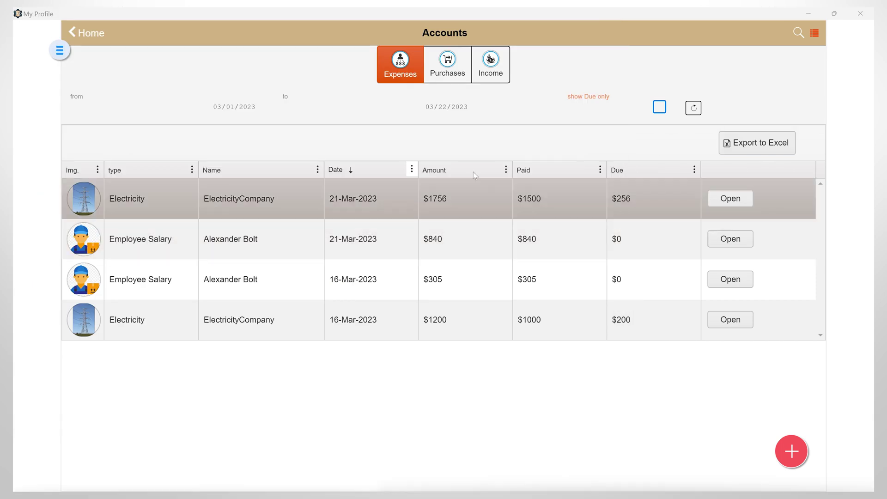
- Create a new purchase order number 3 for vendor Autoparts.ltd
click(441, 67)
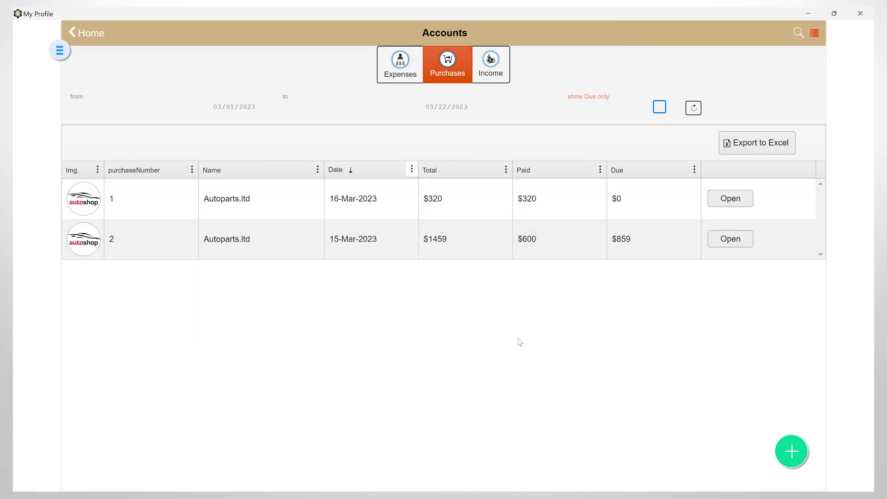
click(792, 453)
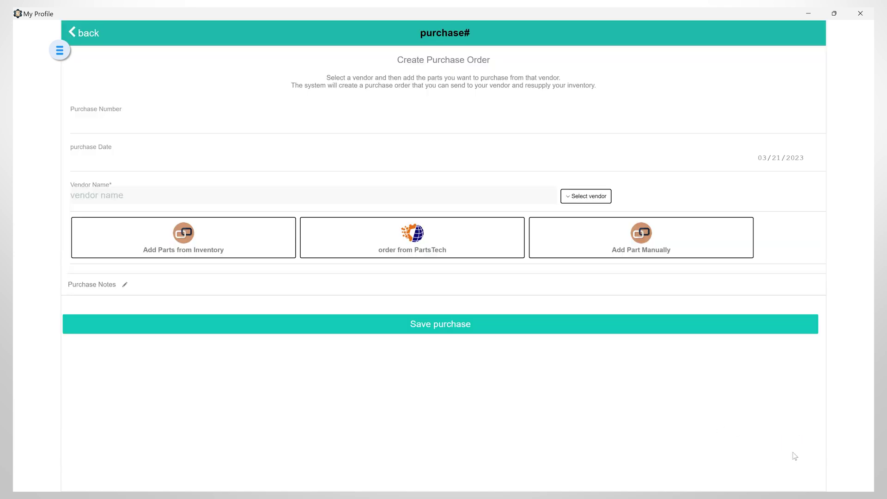
click(85, 123)
text(3)
click(81, 165)
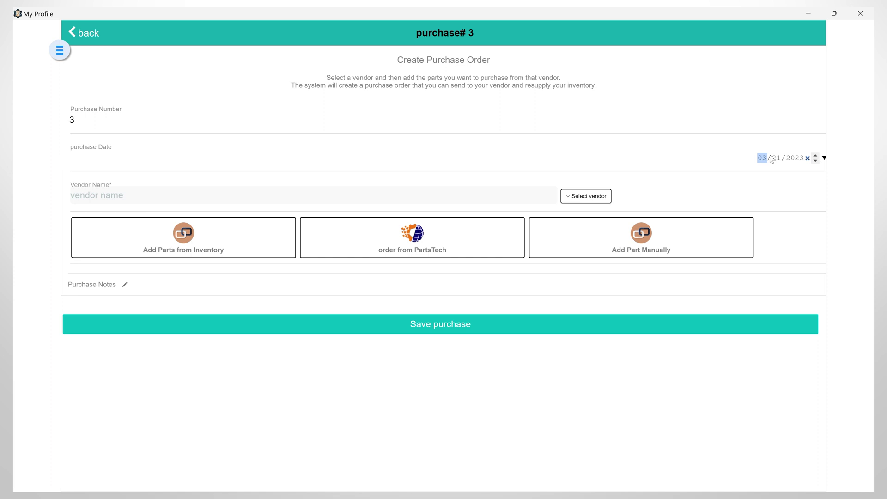
click(86, 197)
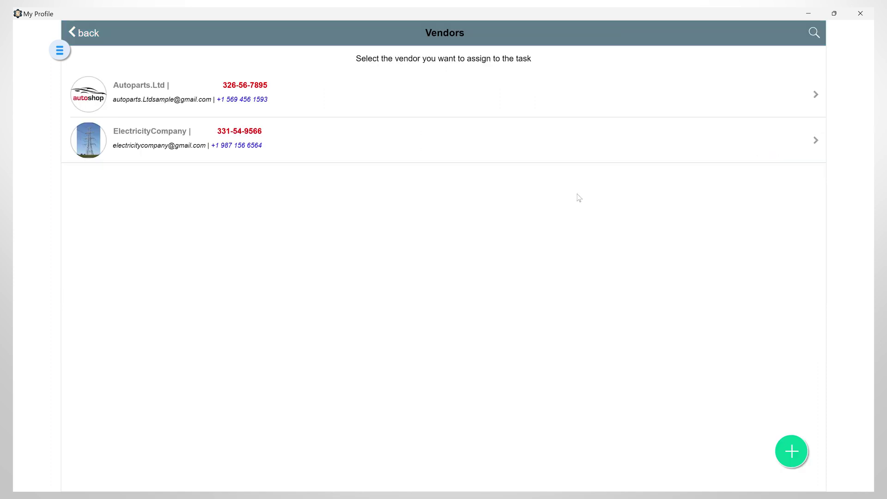
click(138, 89)
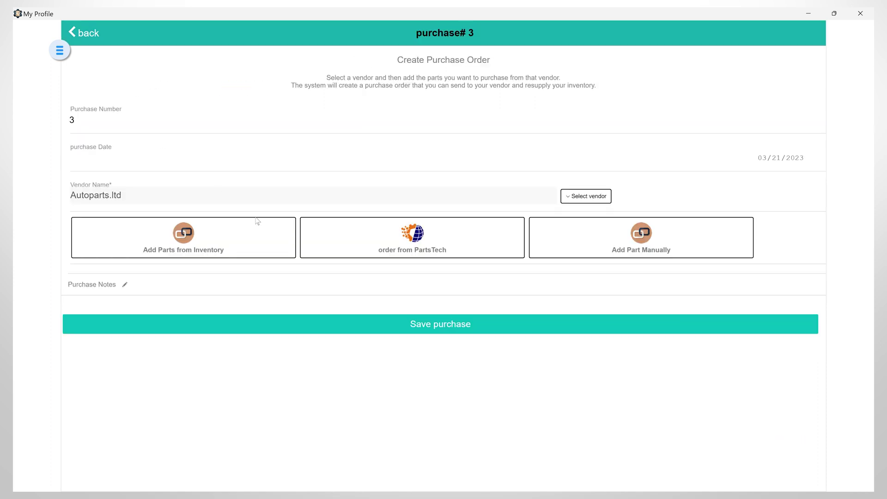
- Add 8 of the 575743 Brake pads from inventory, dismissing a PartsTech ordering error
click(289, 222)
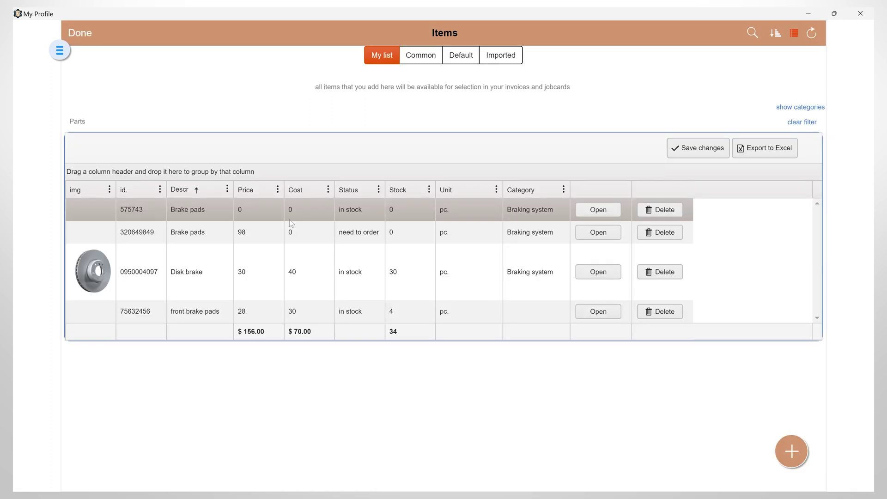
click(597, 214)
key(Tab)
text(8)
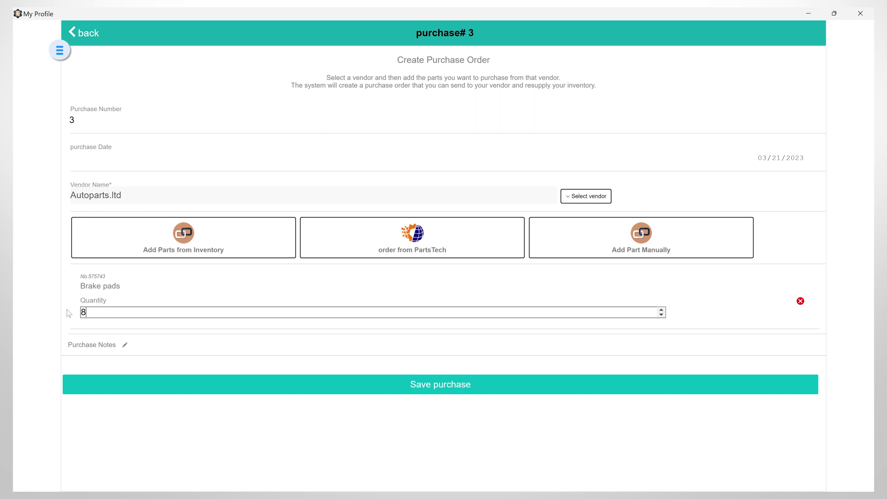
click(516, 226)
click(457, 237)
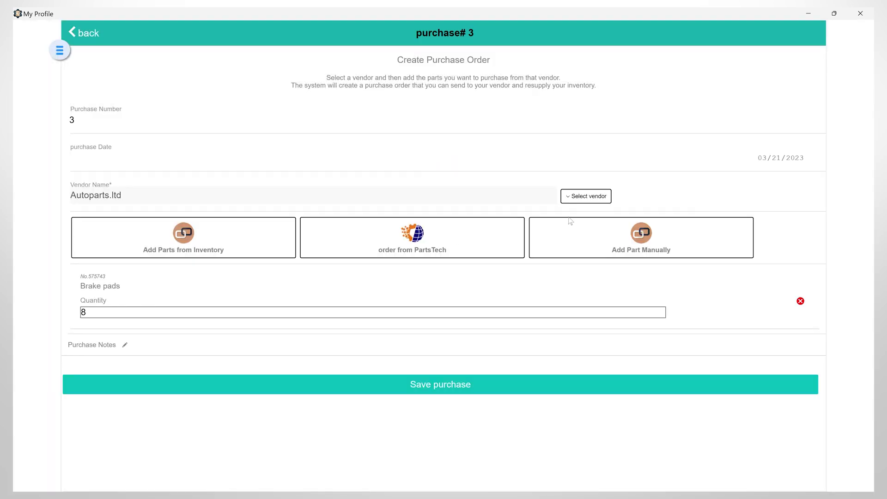
- Add a manual part line of quantity 4 described 'Disk brake'
click(745, 225)
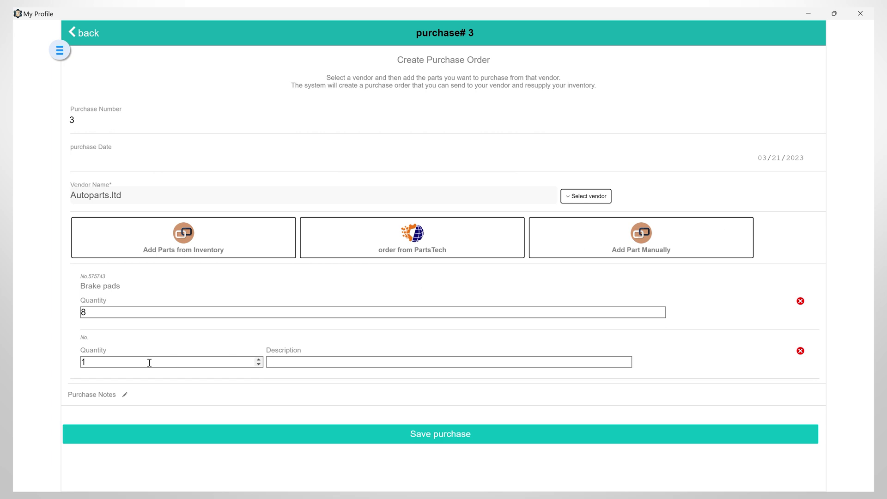
drag(139, 362, 56, 363)
text(4)
click(287, 365)
text(Disk brake)
- Add the purchase note 'exampl' and save the purchase order
click(124, 397)
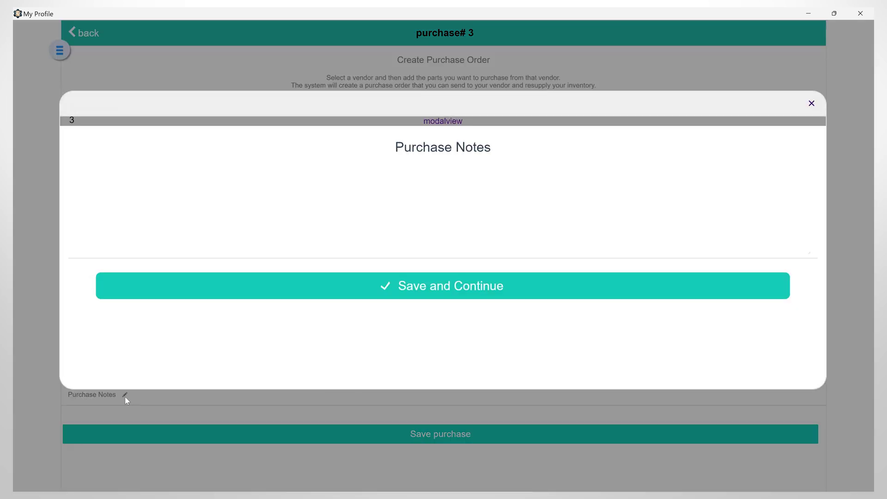
text(example)
click(430, 287)
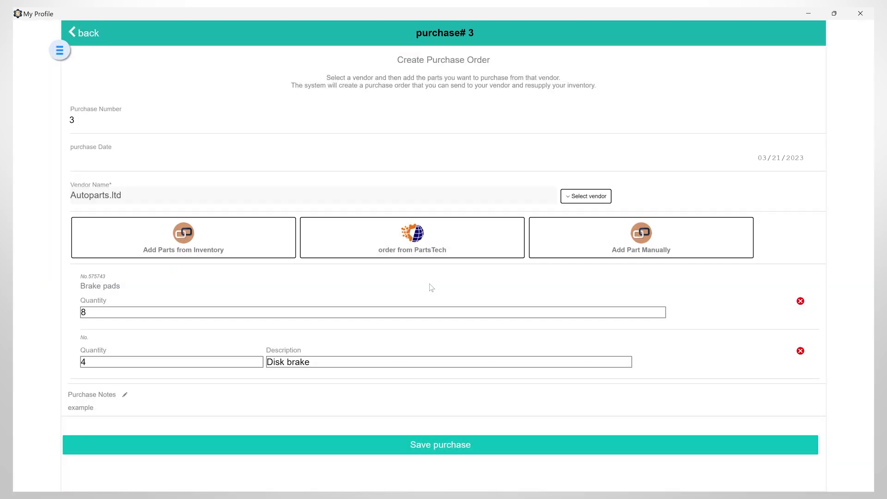
click(453, 449)
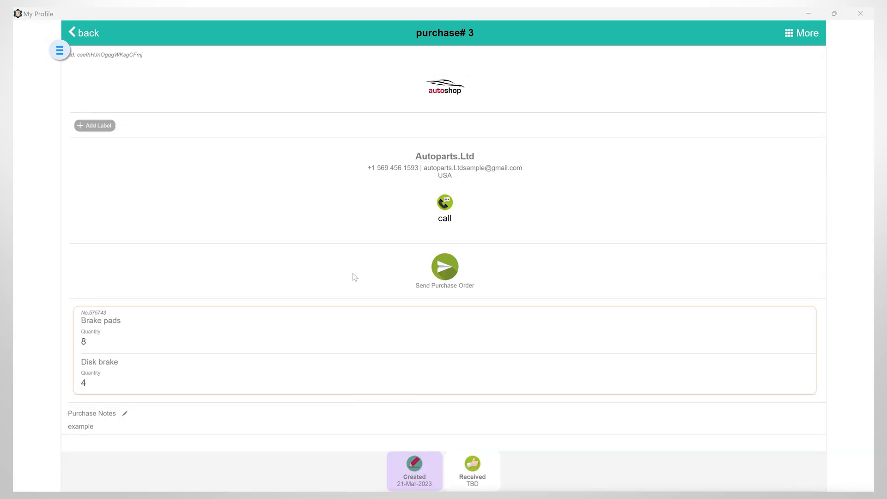
- Return to the Accounting purchases list, open purchase 3 and begin receiving it
click(78, 34)
click(77, 33)
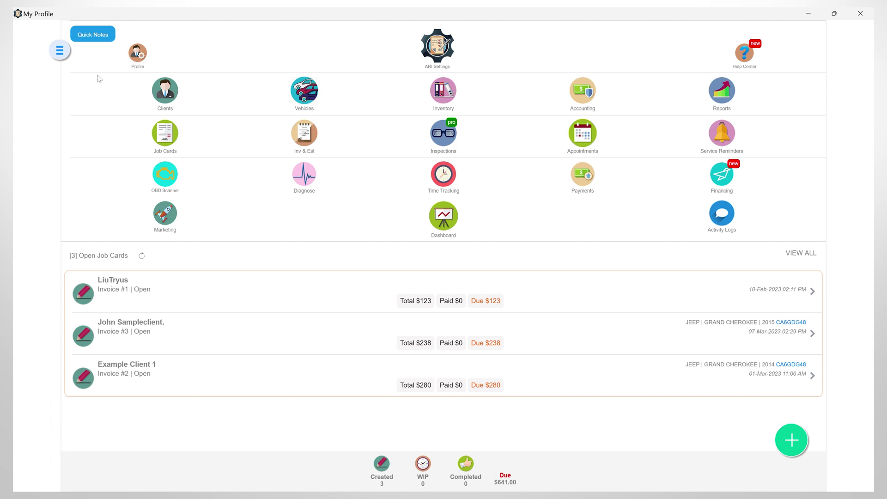
click(573, 103)
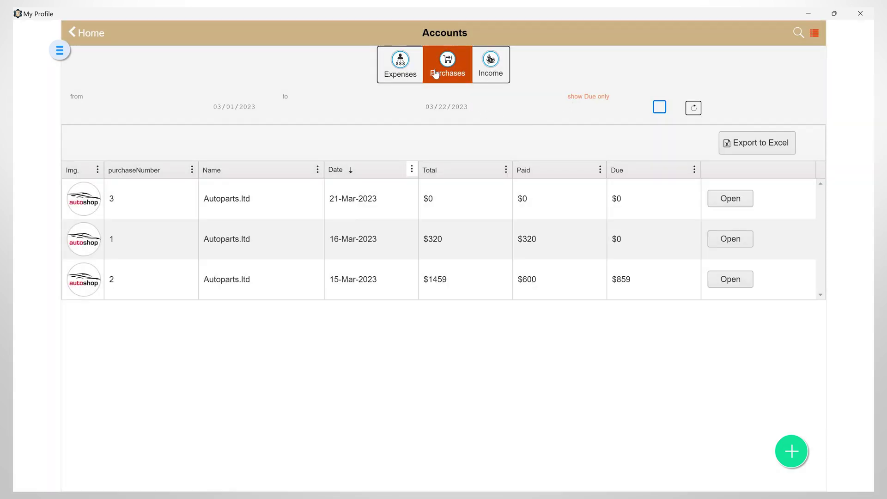
click(733, 200)
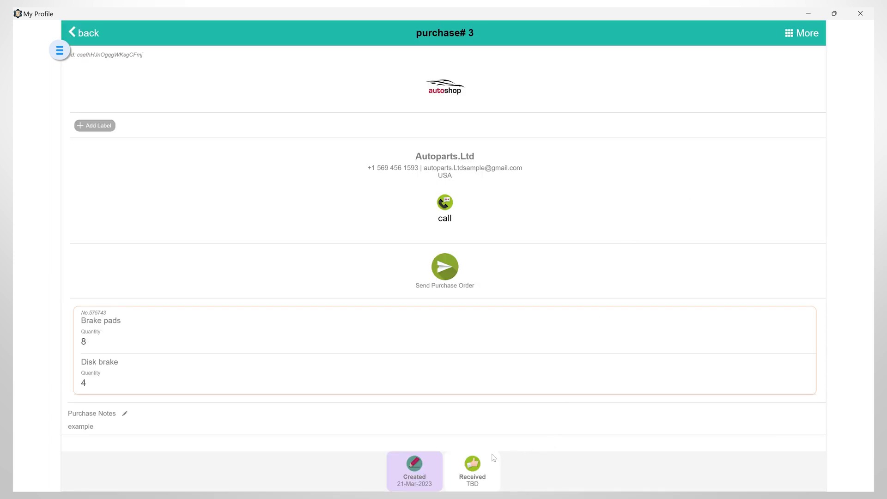
click(471, 471)
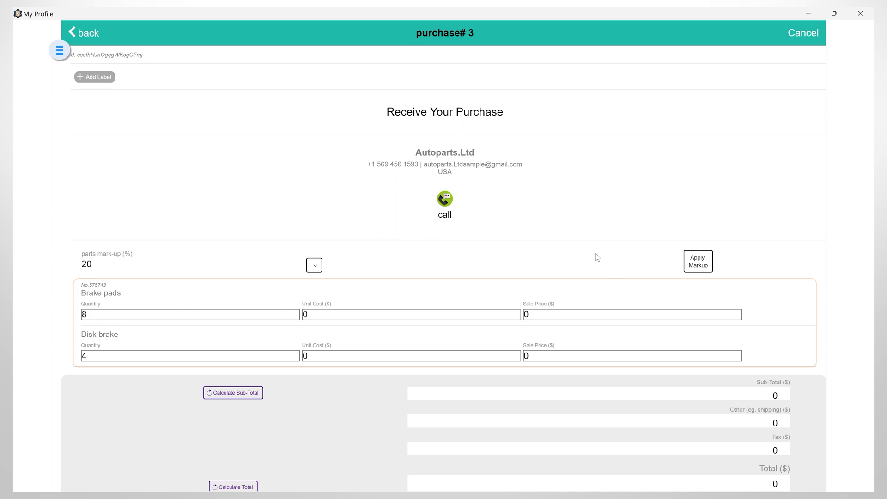
- Receive 7 brake pads at cost 50, price 45, and disk brakes at cost 60, price 55
double_click(86, 314)
text(7)
key(Tab)
text(50)
key(Tab)
text(45)
double_click(319, 357)
text(60)
double_click(564, 355)
text(55)
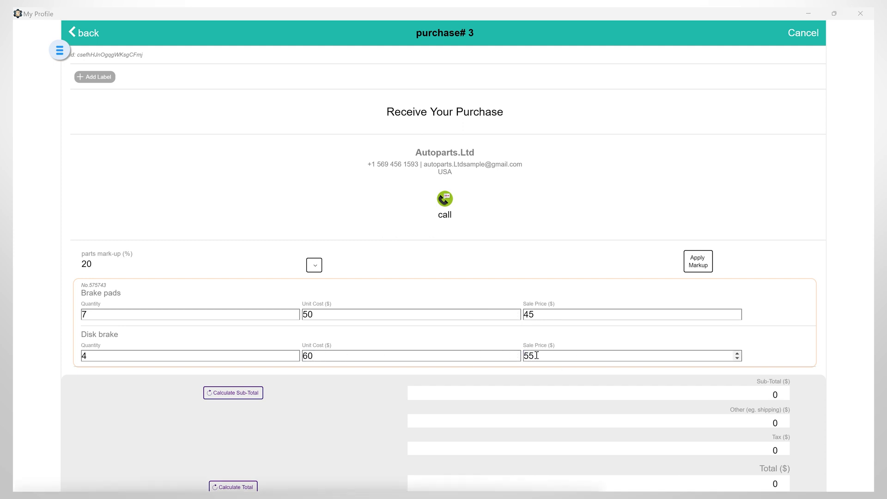
- Add $15 shipping for a $605 total and mark the purchase received into inventory
scroll(723, 321, down, 4)
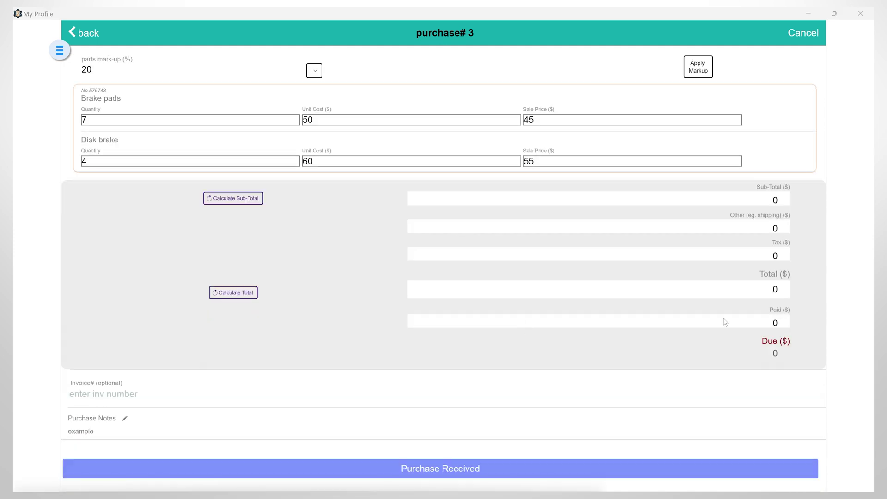
click(249, 200)
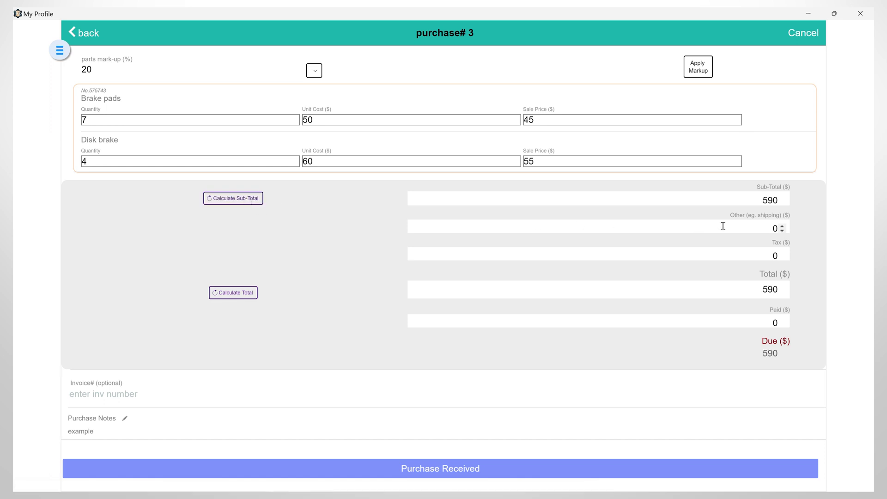
drag(772, 226, 789, 225)
text(15)
click(226, 295)
click(416, 470)
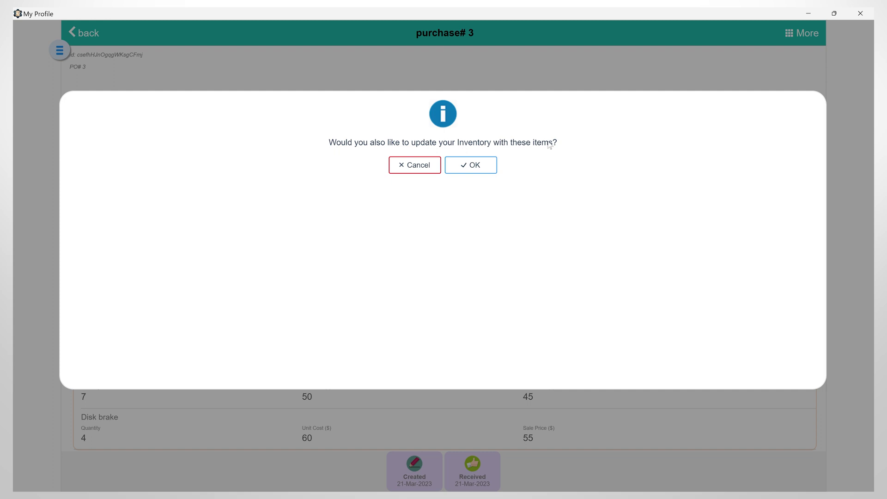
click(471, 167)
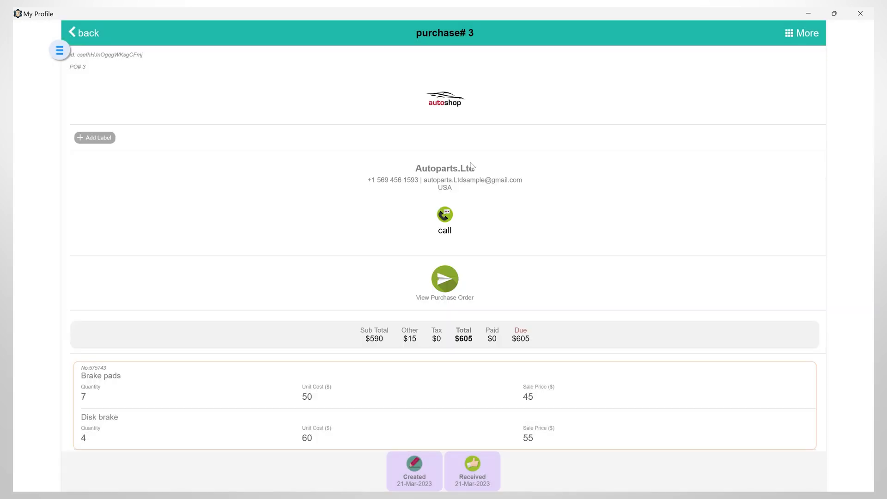
- Change purchase 3's paid amount to 605 and go back to the purchases list
click(73, 33)
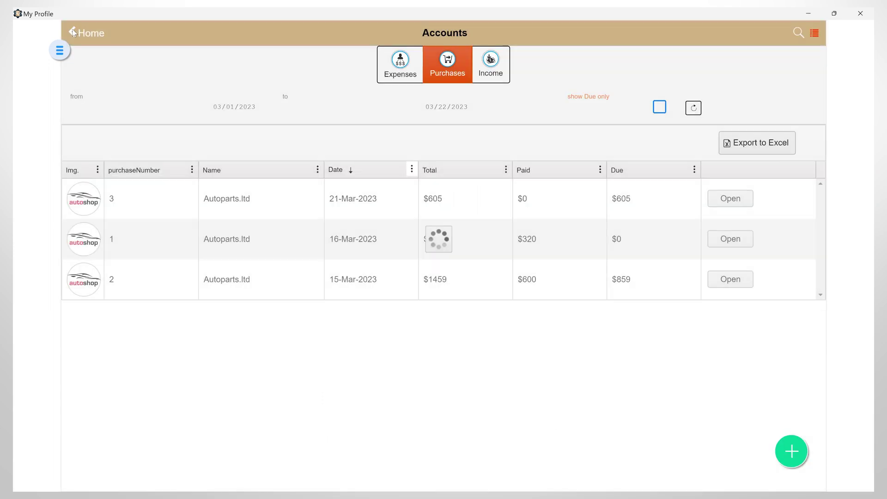
click(724, 200)
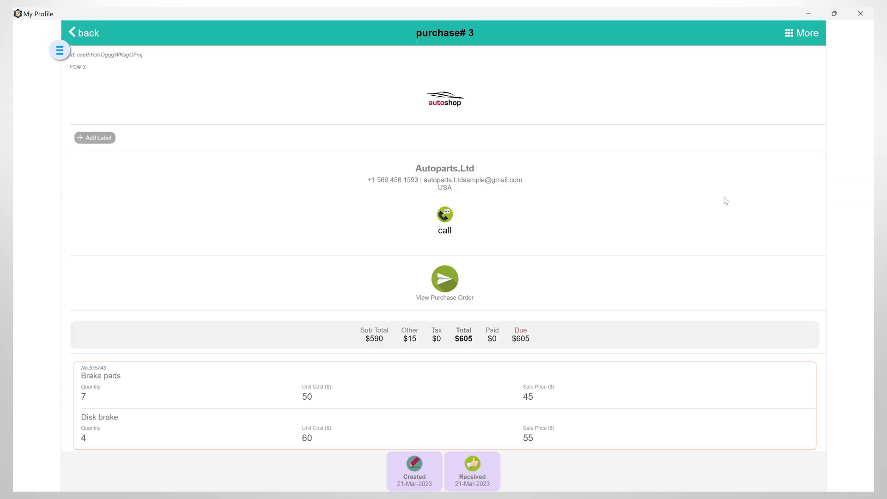
click(791, 33)
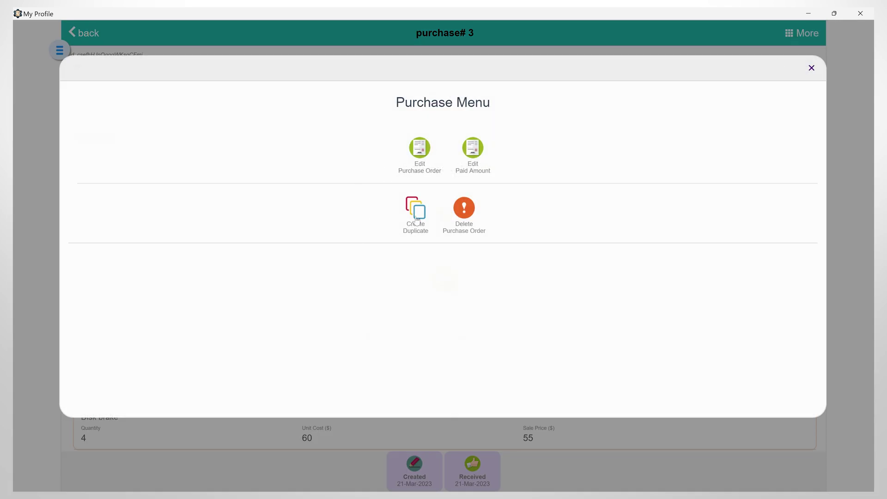
click(474, 158)
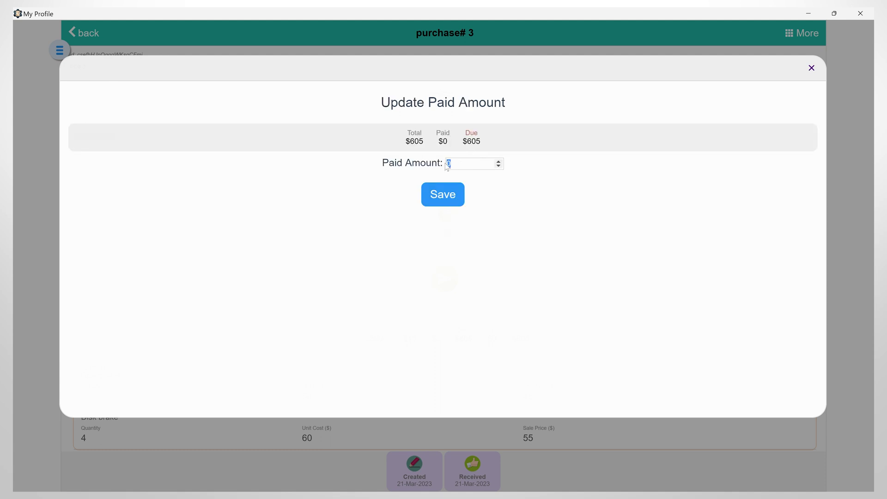
text(605)
click(447, 198)
click(73, 32)
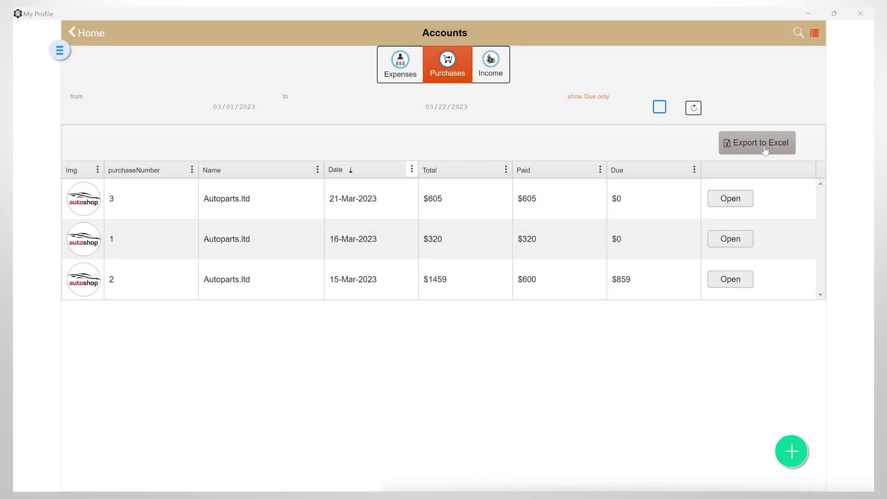
- Start the purchases list at 01/01/2023 and show only purchases with money due
click(231, 107)
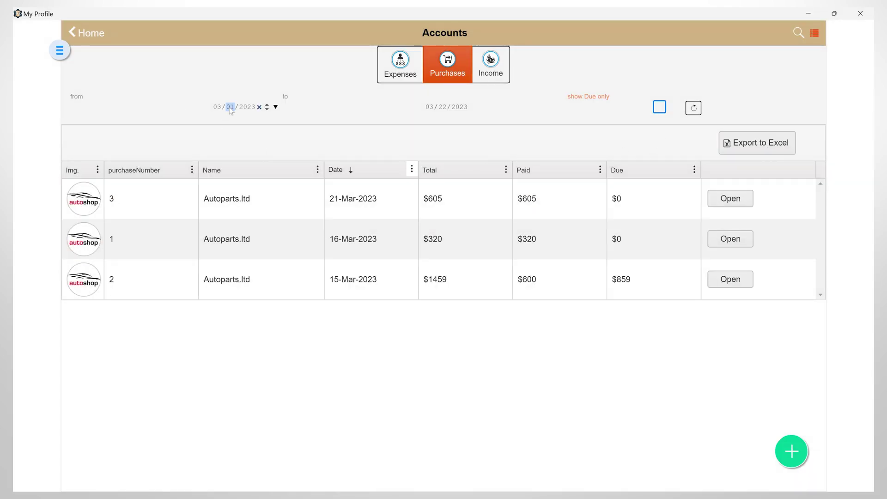
text(20)
click(694, 108)
click(216, 109)
text(0101)
click(693, 109)
click(661, 108)
click(694, 109)
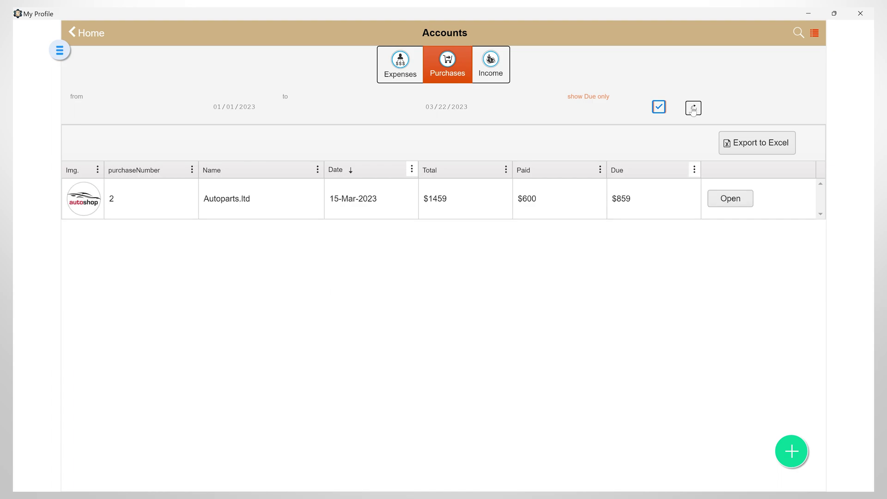